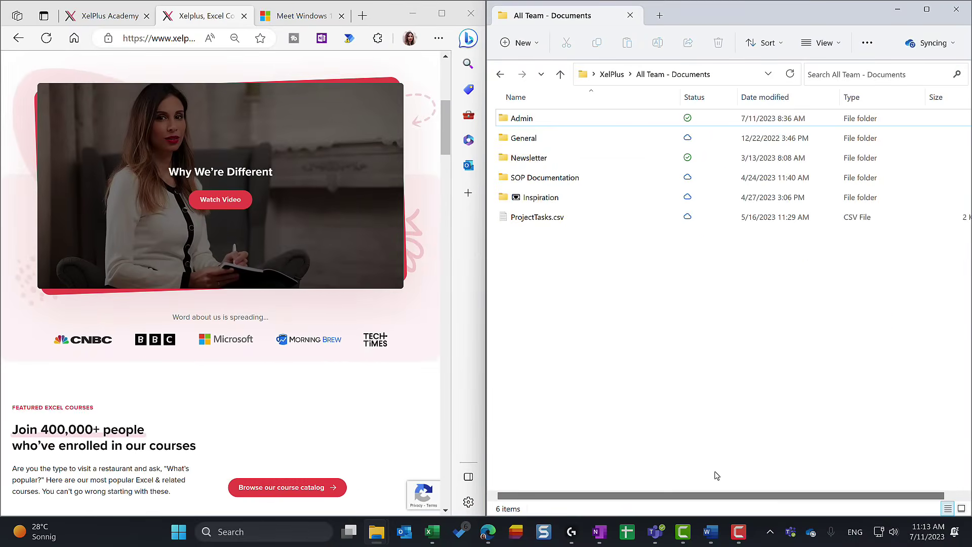
- Minimize and restore all windows with Win+D, then peek at the desktop with Win+comma
{"action": "key", "text": "super+d"}
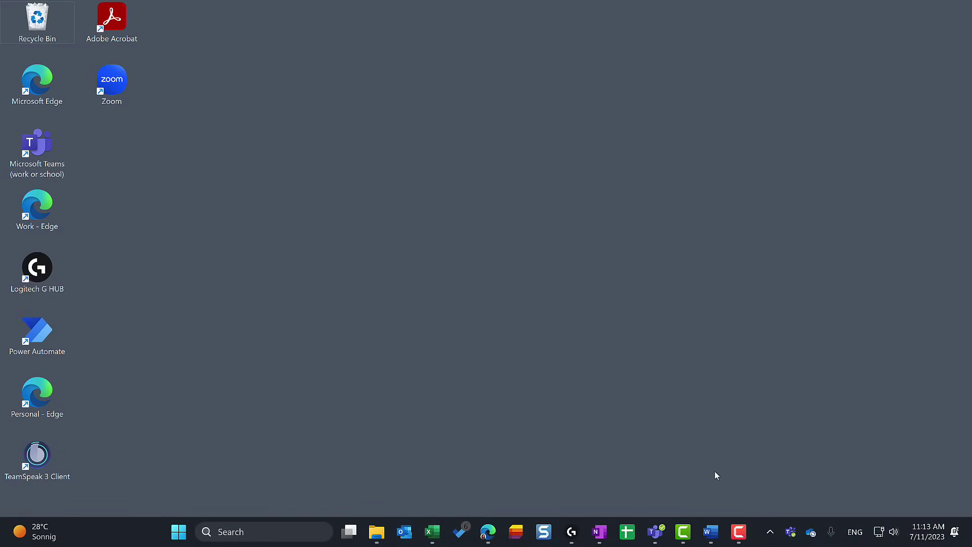
{"action": "key", "text": "super+d"}
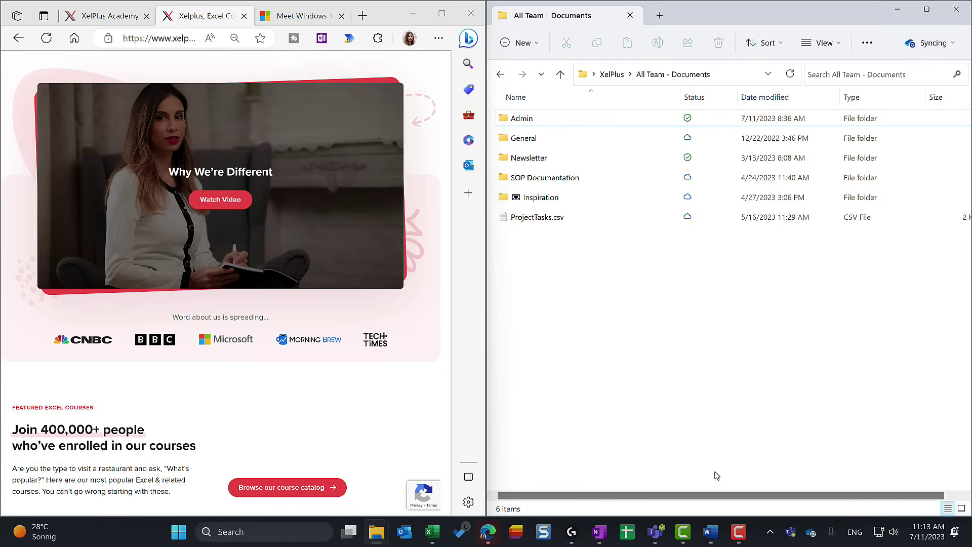
{"action": "key", "text": "super+comma"}
{"action": "key", "text": "super+comma"}
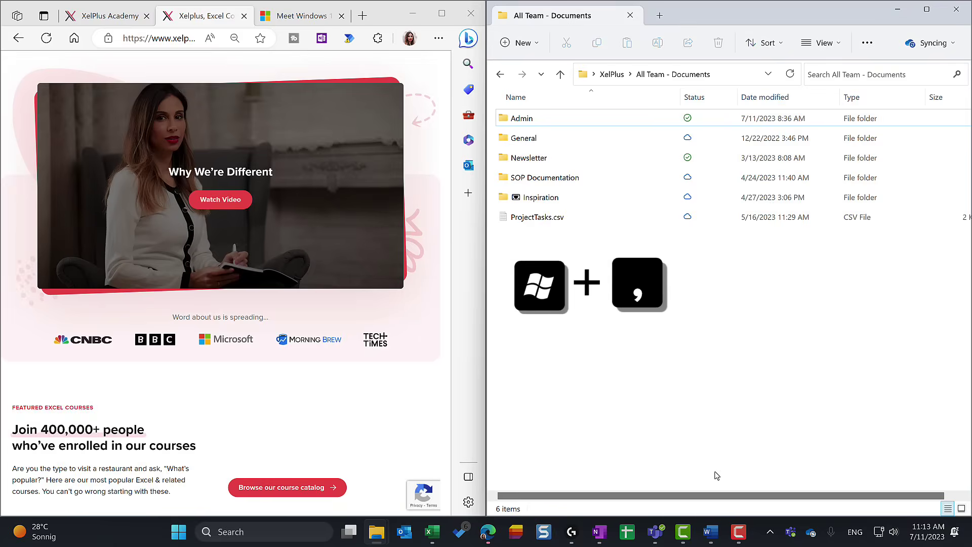
{"action": "key", "text": "super+comma"}
{"action": "key", "text": "super+comma"}
{"action": "key", "text": "super+comma"}
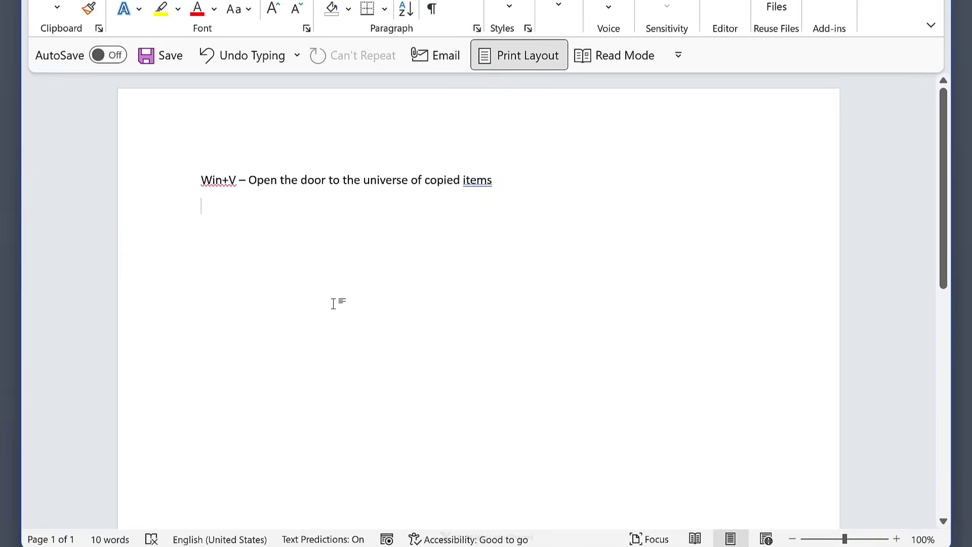
- Paste the Python Dictionary Example from clipboard history into the Word document
{"action": "key", "text": "super+v"}
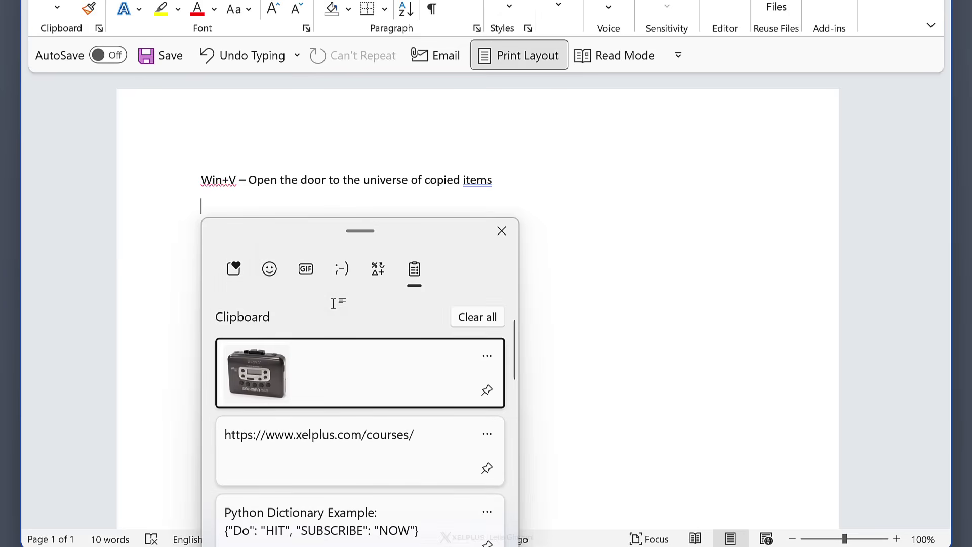
{"action": "key", "text": "Down"}
{"action": "key", "text": "Down"}
{"action": "key", "text": "Down"}
{"action": "key", "text": "Down"}
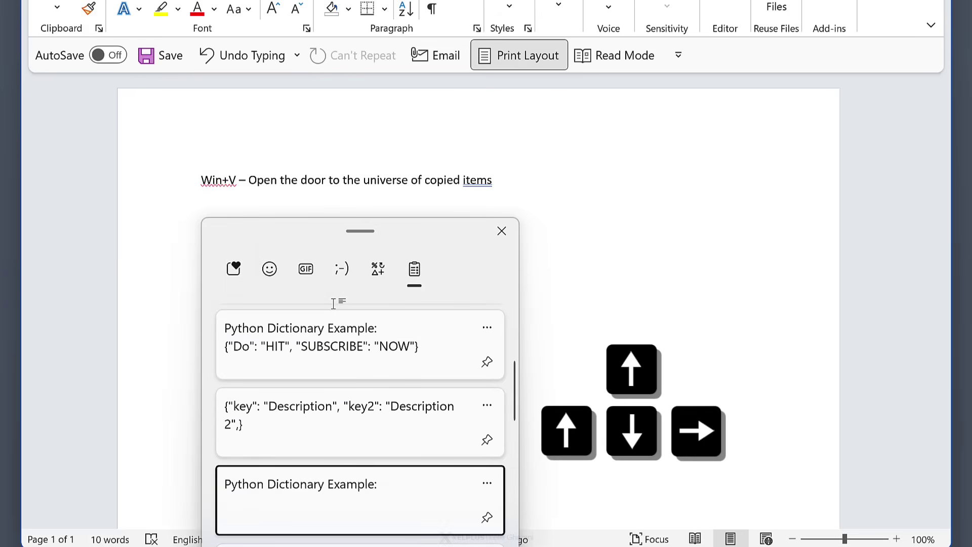
{"action": "key", "text": "Up"}
{"action": "key", "text": "Up"}
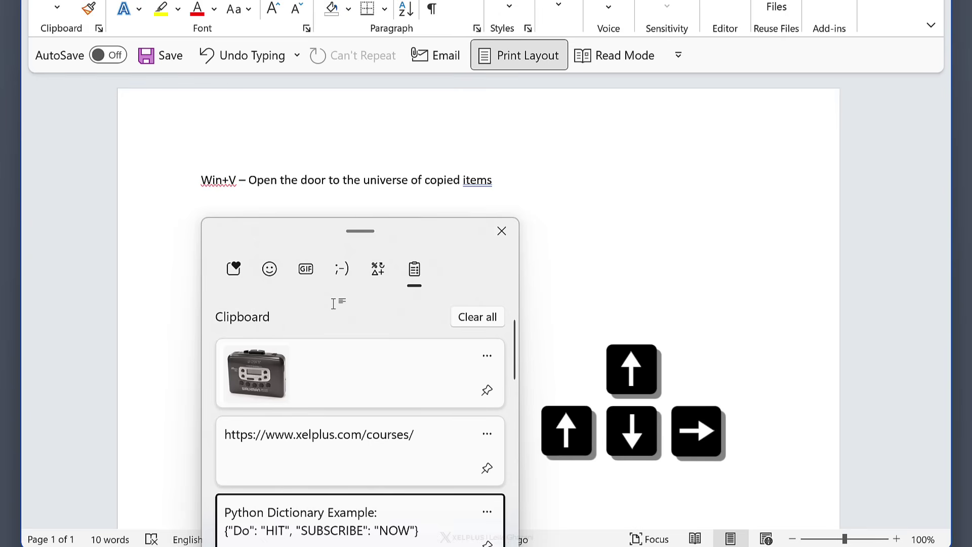
{"action": "key", "text": "Up"}
{"action": "key", "text": "Down"}
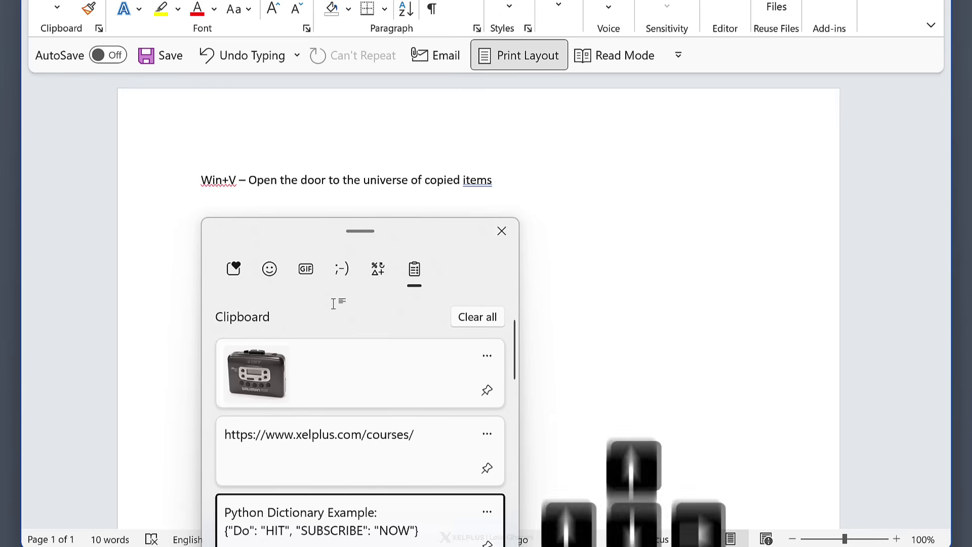
{"action": "key", "text": "Return"}
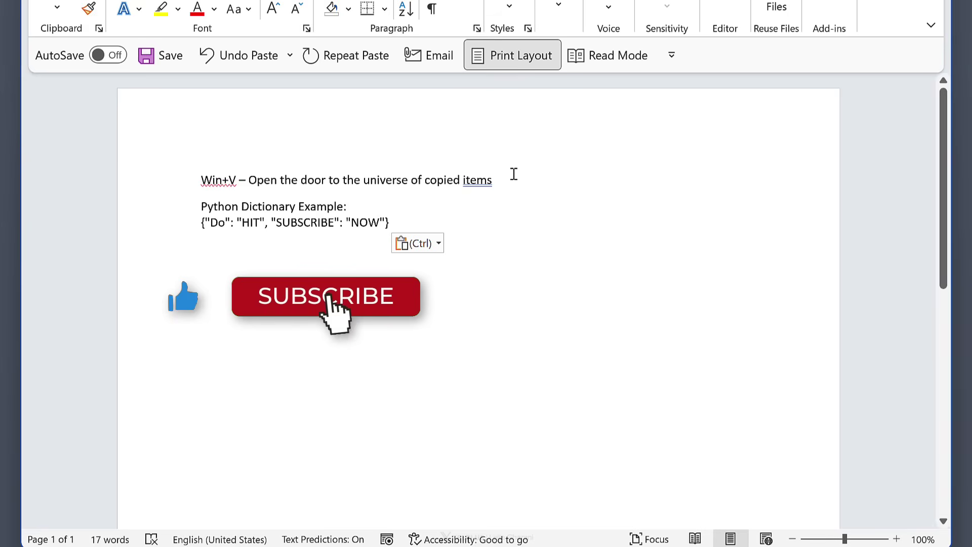
- Copy the document's first line and place the cursor on the empty line
{"action": "left_click_drag", "start_coordinate": [510, 181], "coordinate": [177, 184]}
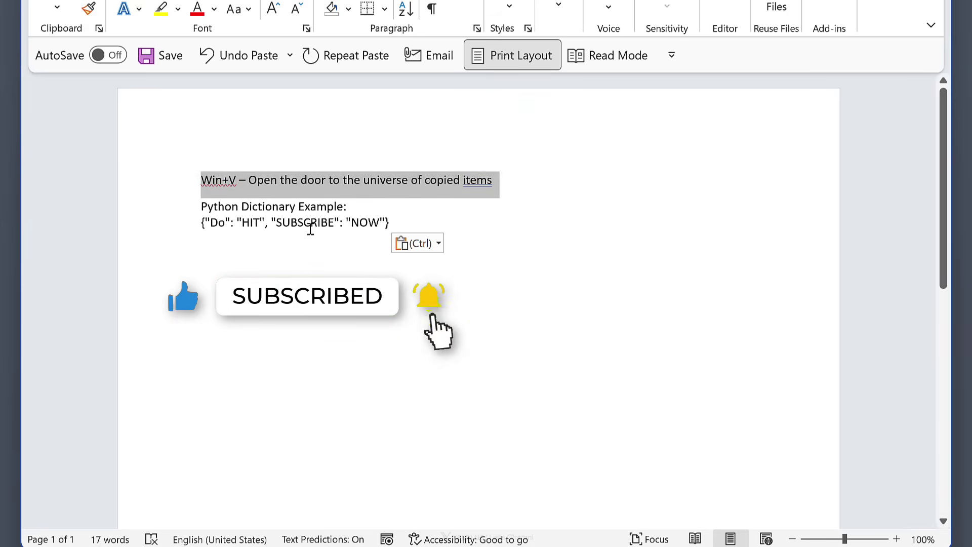
{"action": "key", "text": "ctrl+c"}
{"action": "left_click", "coordinate": [233, 265]}
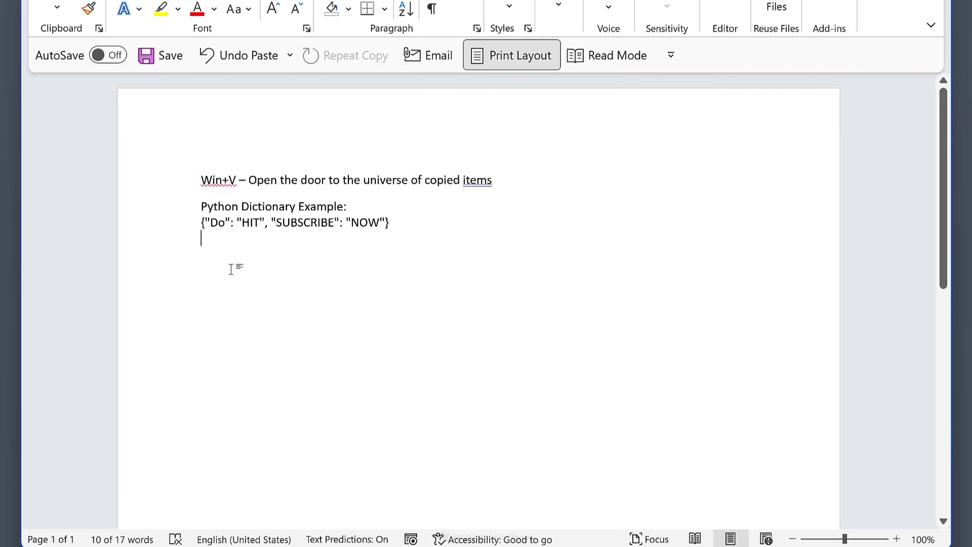
- Paste the copied Win+V heading line, then pin the Python Dictionary Example in clipboard history
{"action": "key", "text": "ctrl+v"}
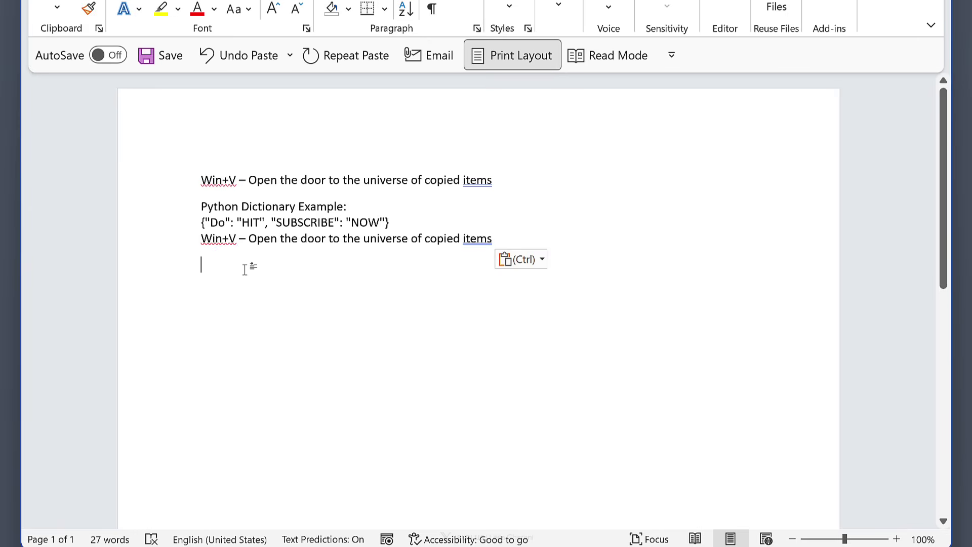
{"action": "key", "text": "super+v"}
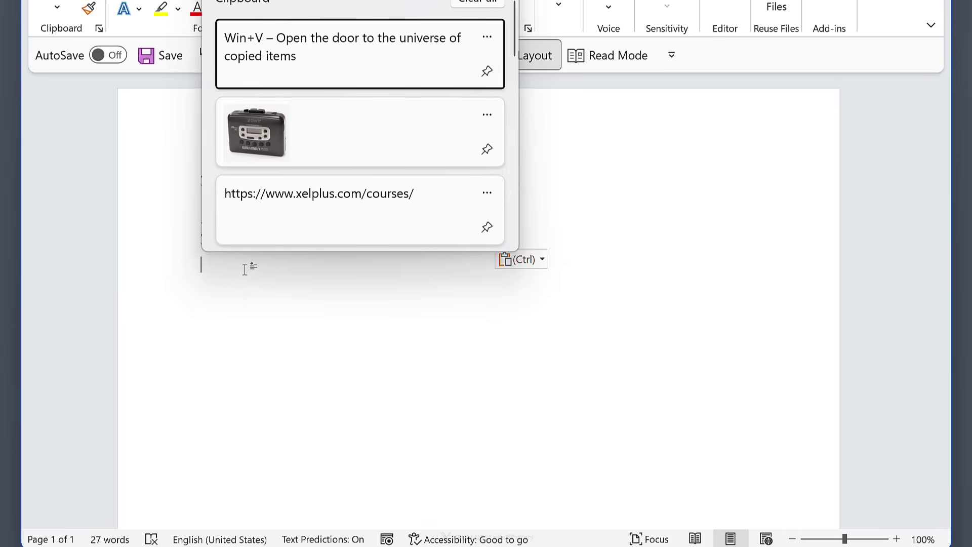
{"action": "key", "text": "Down"}
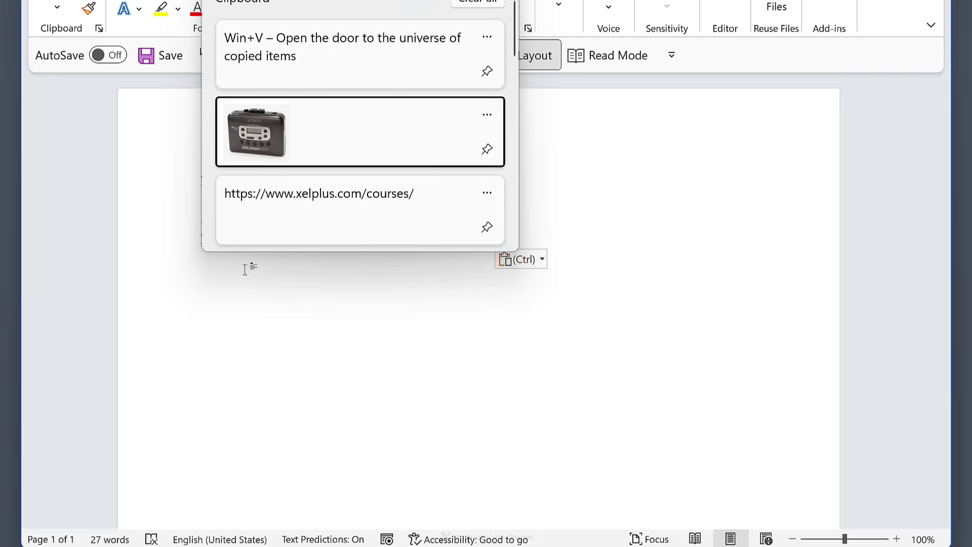
{"action": "key", "text": "Down"}
{"action": "key", "text": "Down"}
{"action": "key", "text": "Down"}
{"action": "key", "text": "Up"}
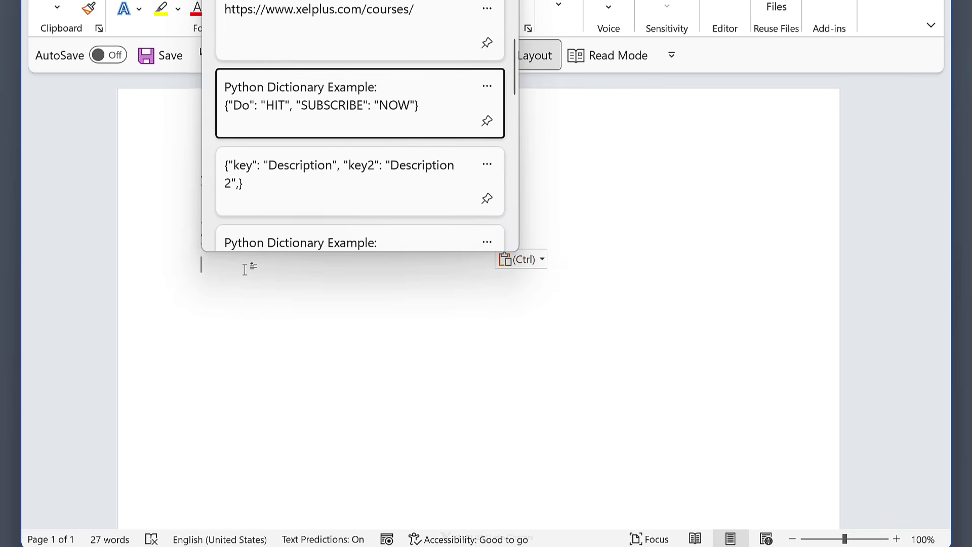
{"action": "key", "text": "Down"}
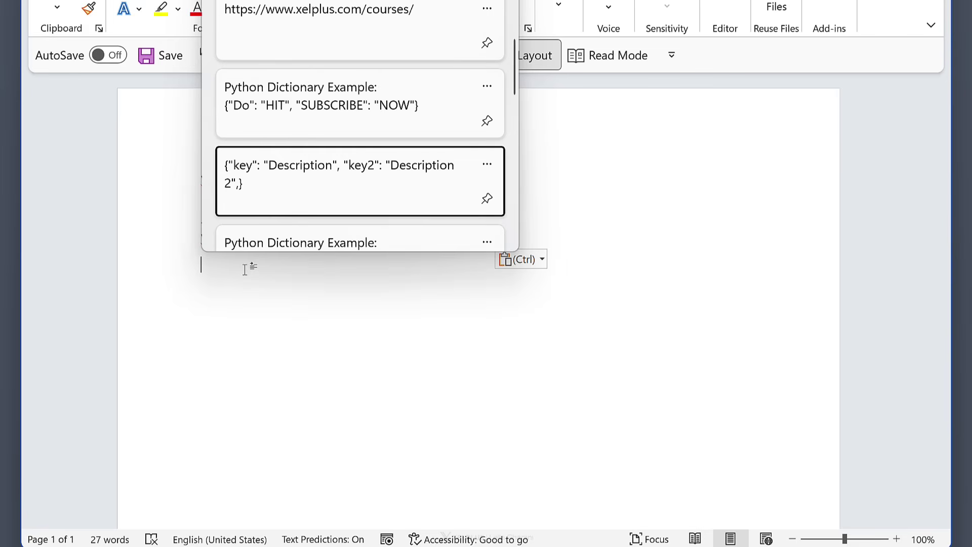
{"action": "key", "text": "Up"}
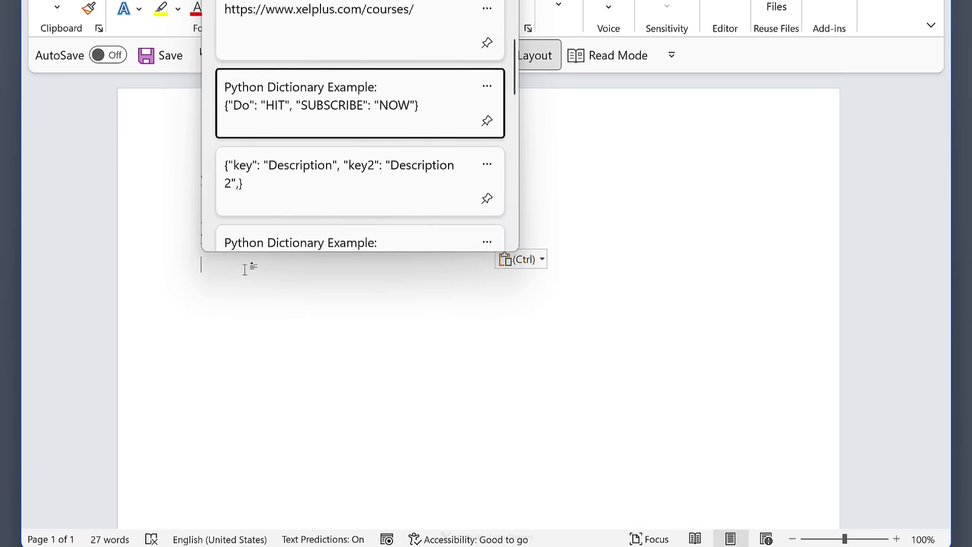
{"action": "left_click", "coordinate": [488, 123]}
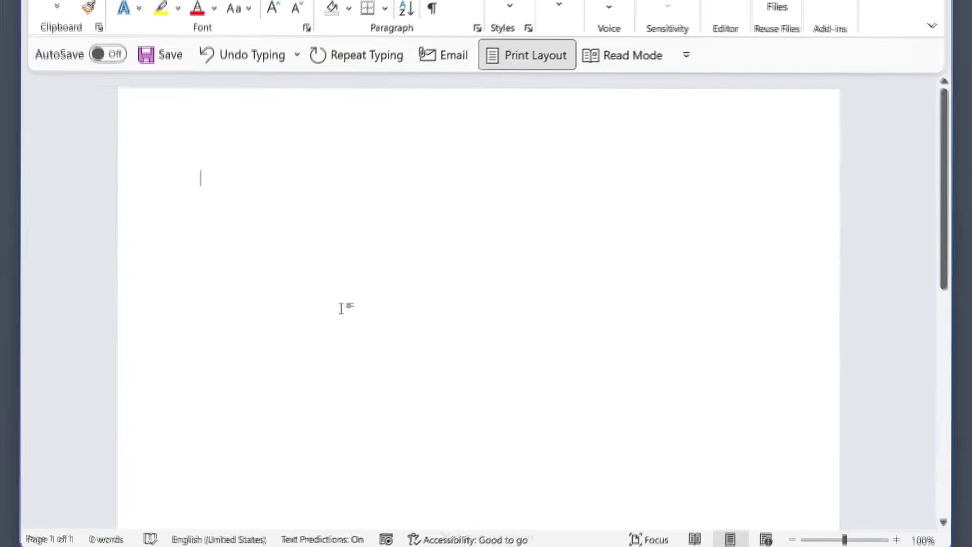
- Browse emoji such as thumbs-up and paperclip, then browse down to the GIF results for 'back'
{"action": "key", "text": "super+period"}
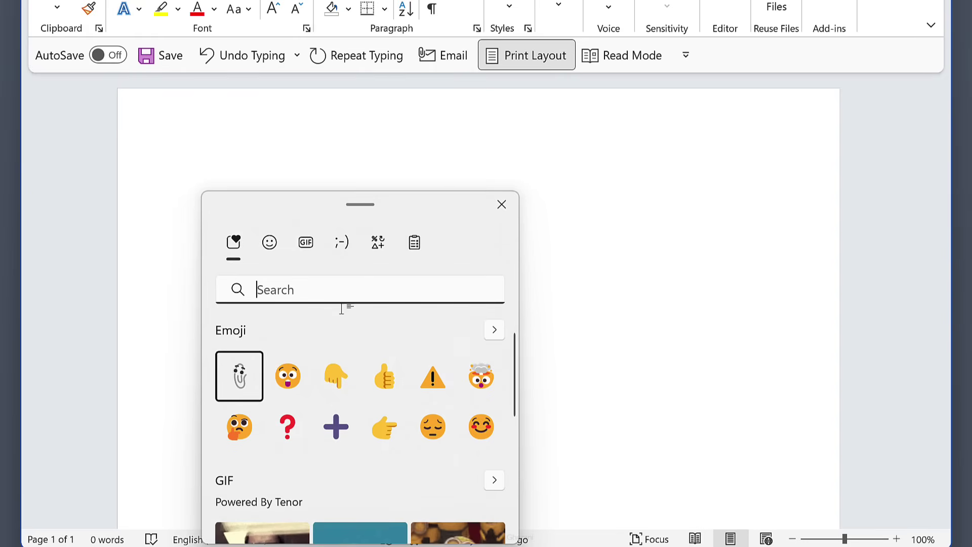
{"action": "key", "text": "Right"}
{"action": "key", "text": "Right"}
{"action": "key", "text": "Right"}
{"action": "key", "text": "Right"}
{"action": "key", "text": "Right"}
{"action": "key", "text": "Right"}
{"action": "key", "text": "Right"}
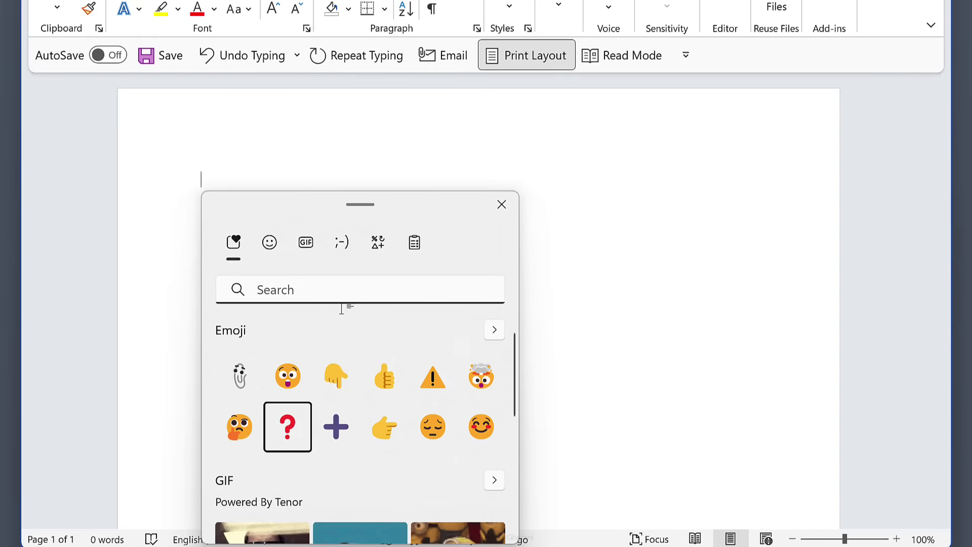
{"action": "key", "text": "Right"}
{"action": "key", "text": "Left"}
{"action": "key", "text": "Left"}
{"action": "key", "text": "Up"}
{"action": "key", "text": "Right"}
{"action": "key", "text": "Right"}
{"action": "key", "text": "Right"}
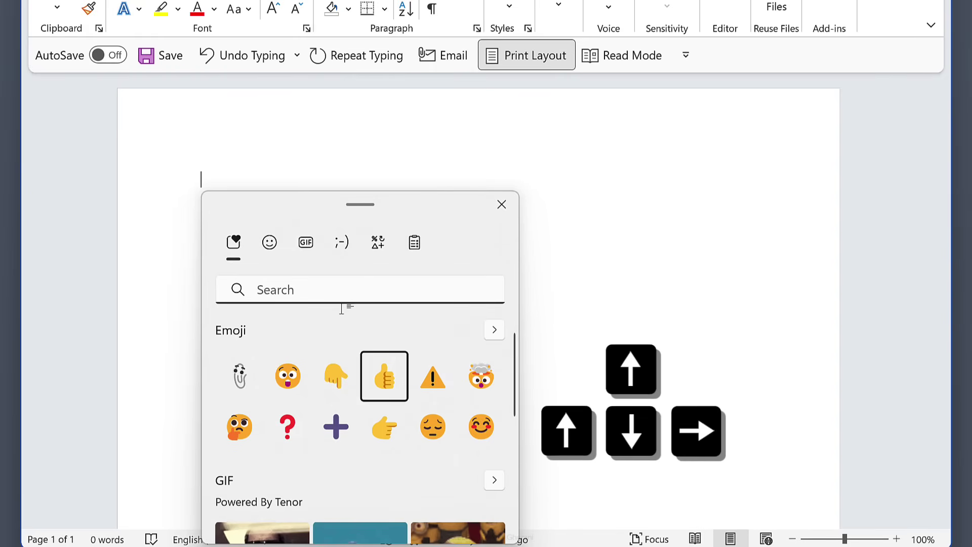
{"action": "key", "text": "Left"}
{"action": "key", "text": "Left"}
{"action": "key", "text": "Left"}
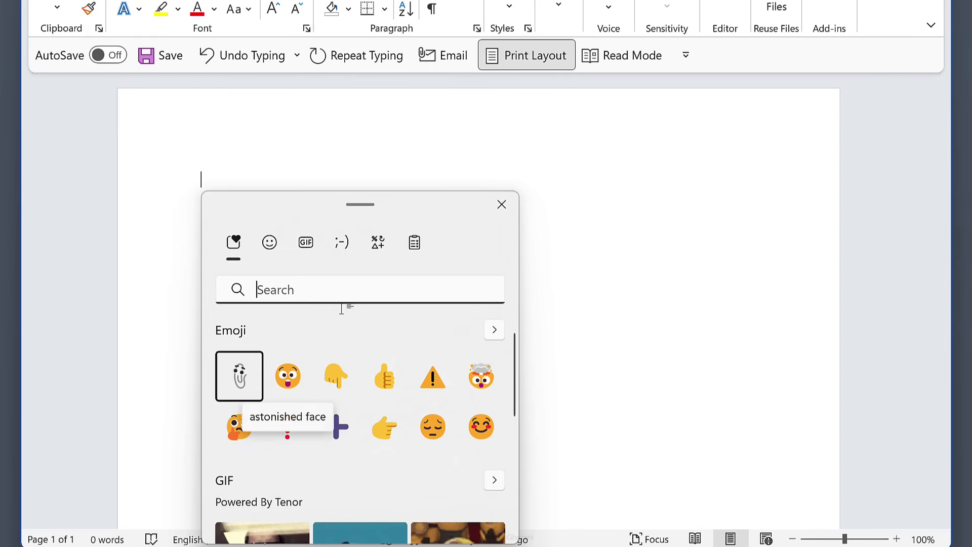
{"action": "type", "text": "back"}
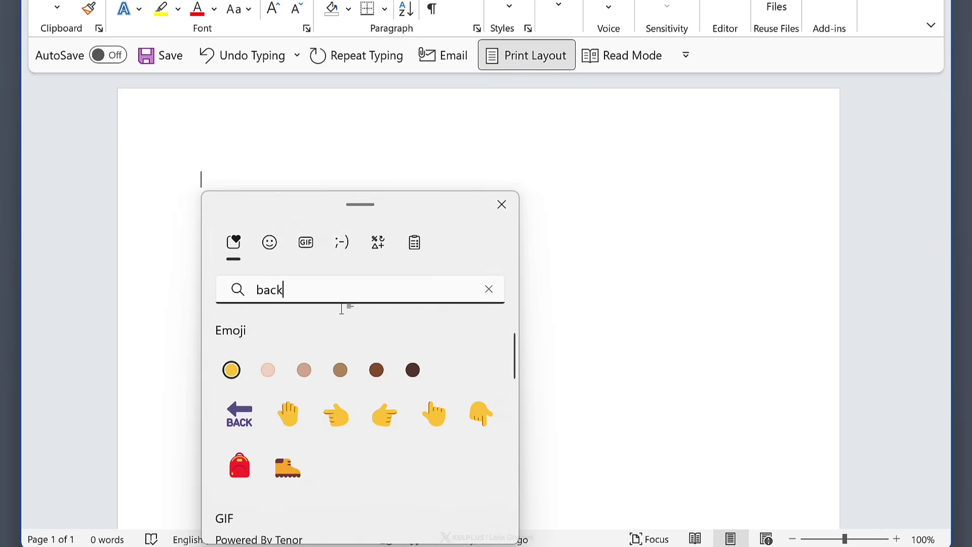
{"action": "key", "text": "Down"}
{"action": "key", "text": "Down"}
{"action": "key", "text": "Down"}
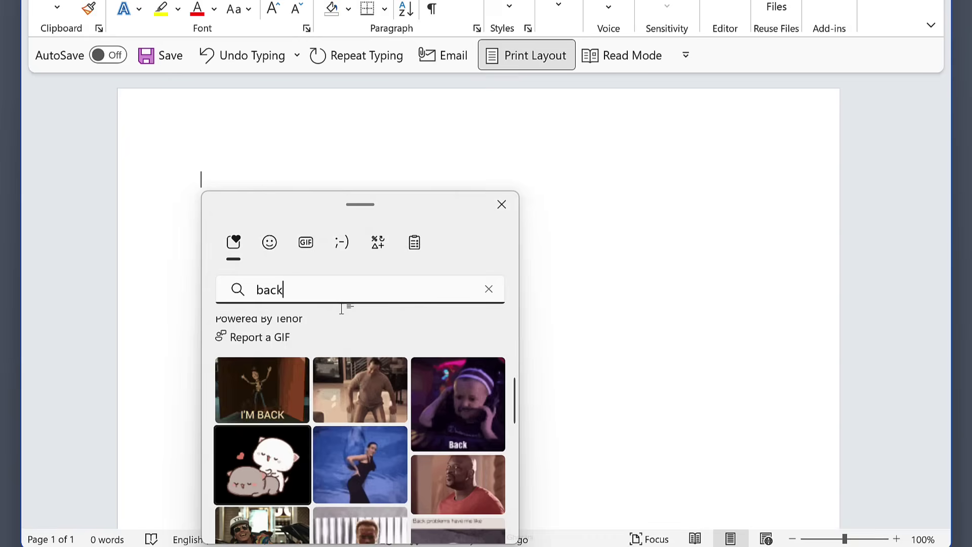
{"action": "key", "text": "Down"}
{"action": "key", "text": "Down"}
{"action": "key", "text": "Down"}
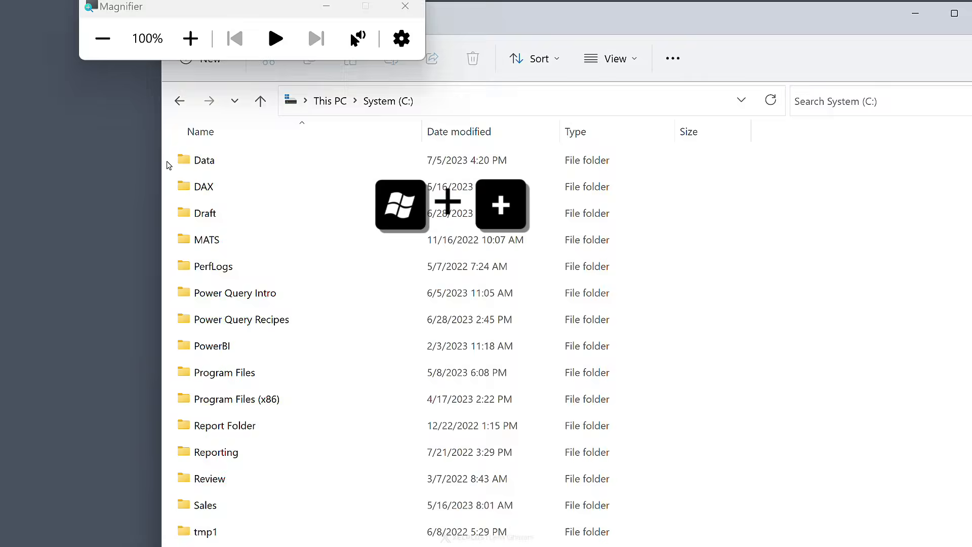
{"action": "key", "text": "super+plus"}
- Zoom Magnifier twice into the System (C:) folder list, then back out to 100%
{"action": "key", "text": "super+plus"}
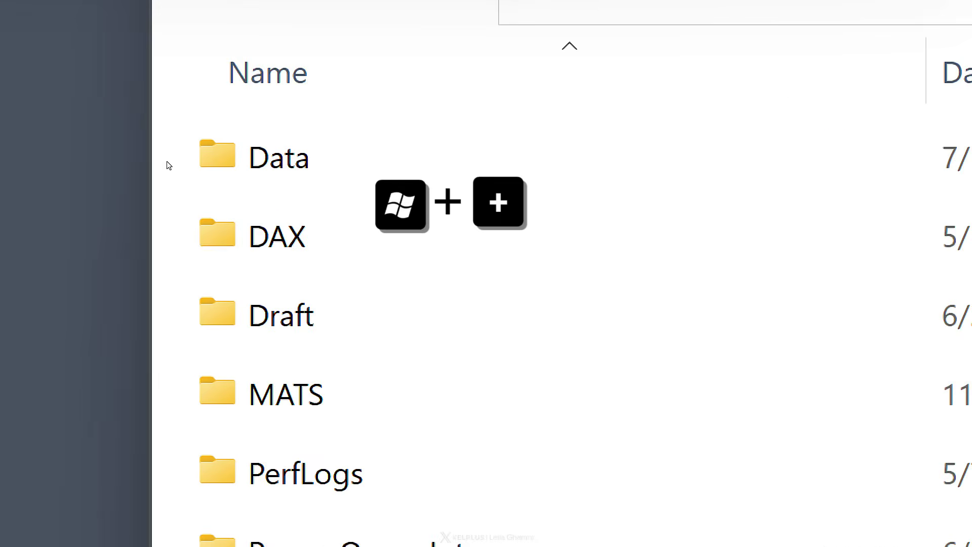
{"action": "key", "text": "super+plus"}
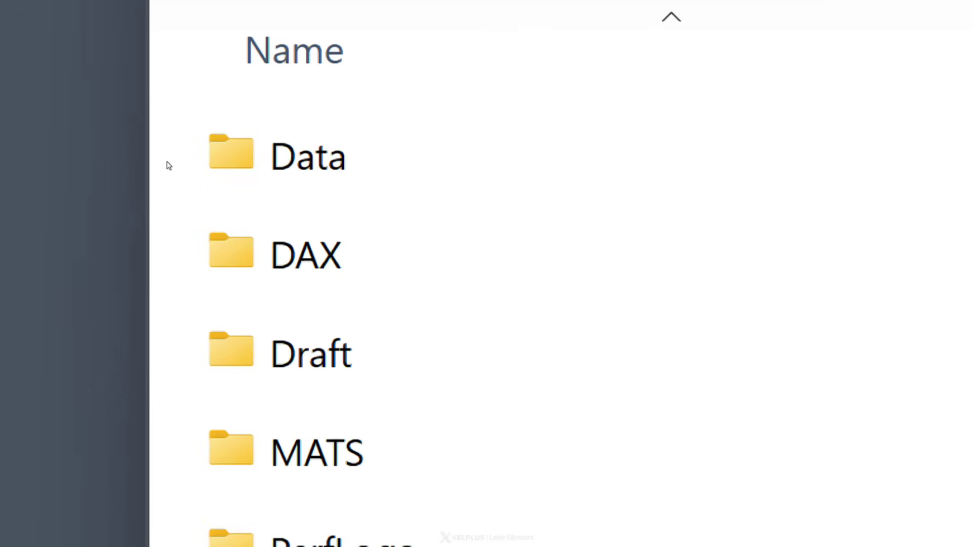
{"action": "key", "text": "super+minus"}
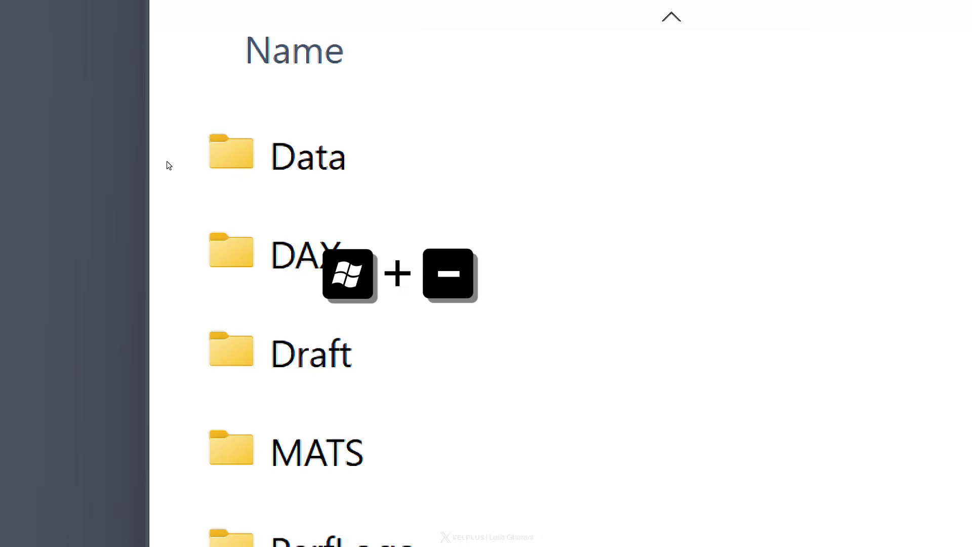
{"action": "key", "text": "super+minus"}
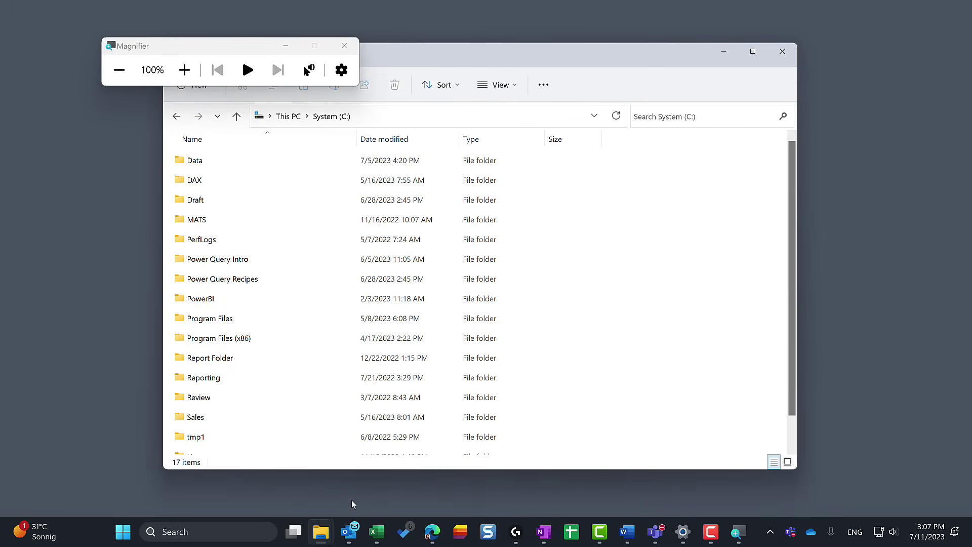
- Switch to the Dynamic Array Charts workbook, magnify it to 200%, then return to 100%
{"action": "left_click", "coordinate": [375, 532]}
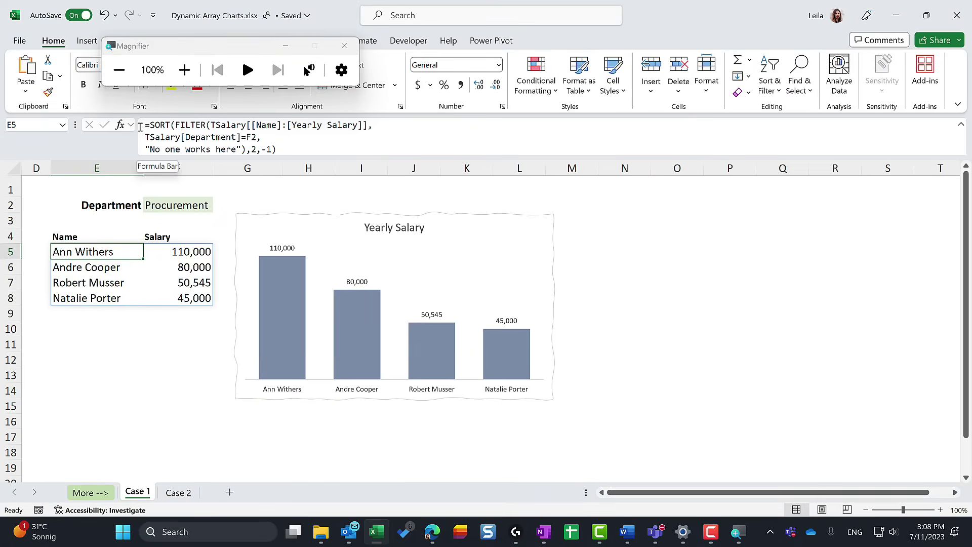
{"action": "key", "text": "super+plus"}
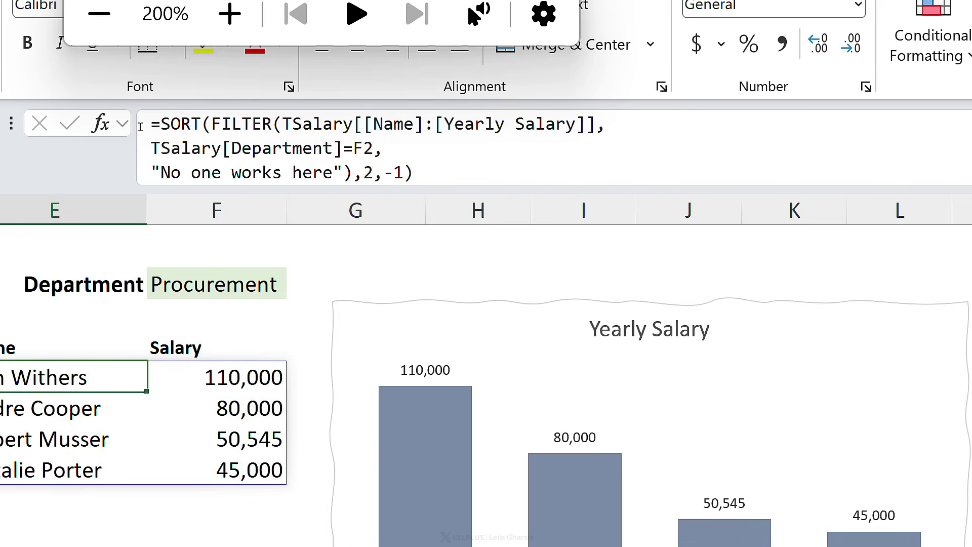
{"action": "key", "text": "super+minus"}
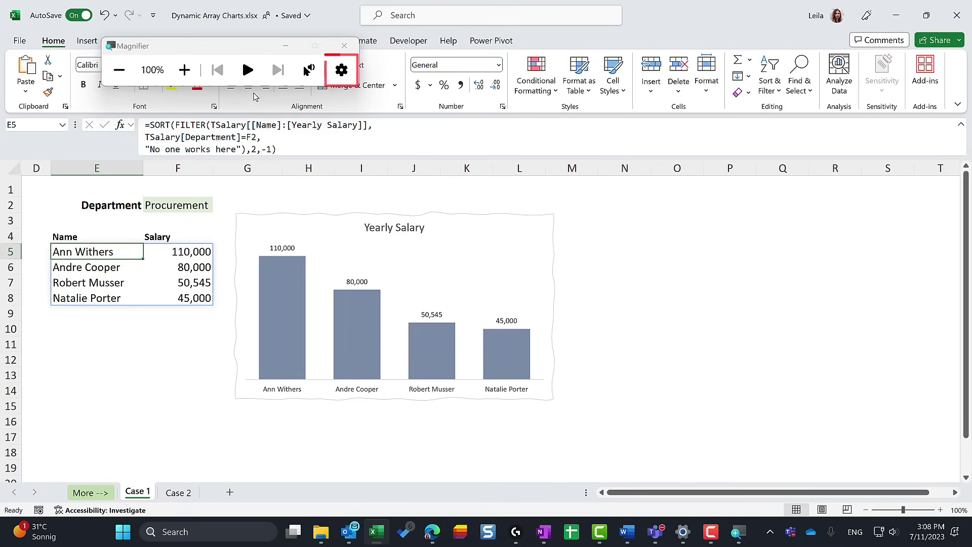
- Open the Magnifier settings page from its gear menu, then turn Magnifier off with Win+Esc
{"action": "left_click", "coordinate": [341, 71]}
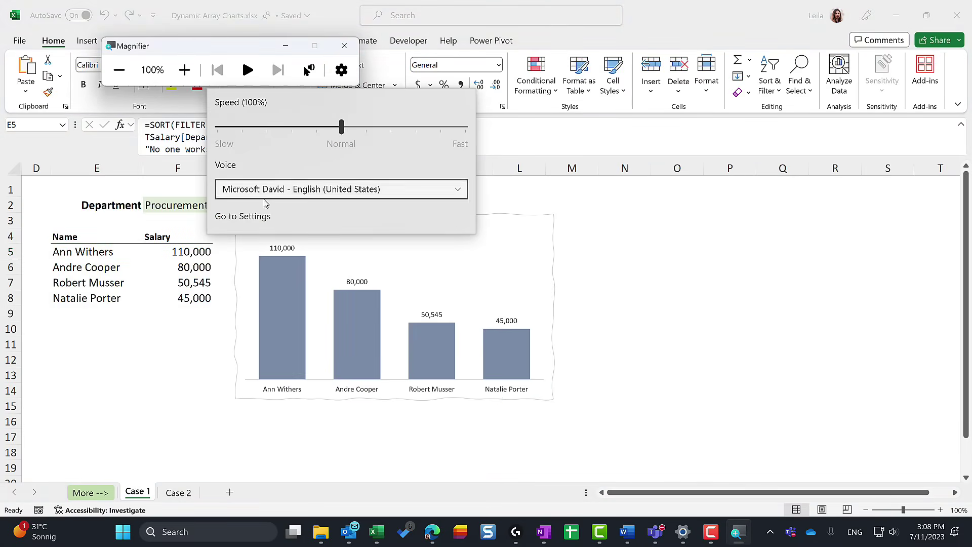
{"action": "left_click", "coordinate": [246, 216]}
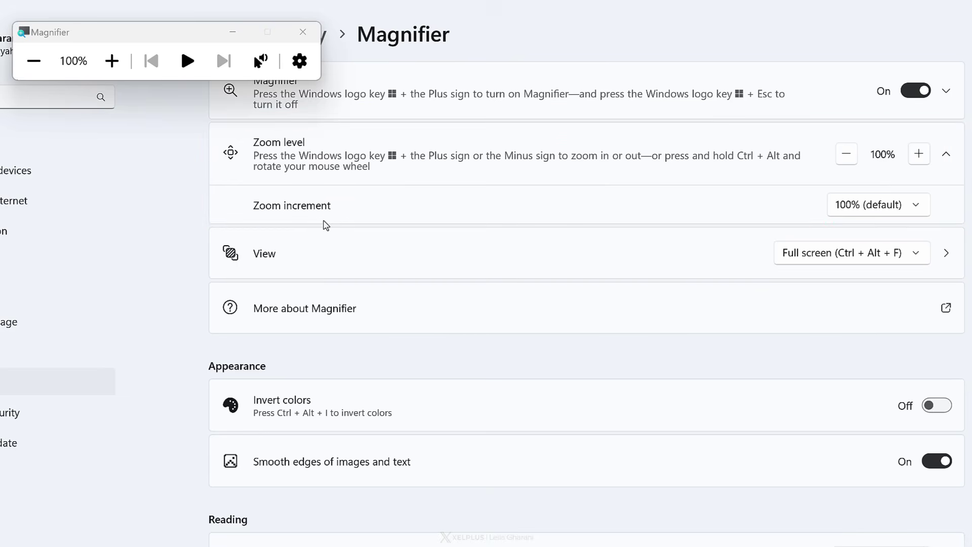
{"action": "key", "text": "super+Escape"}
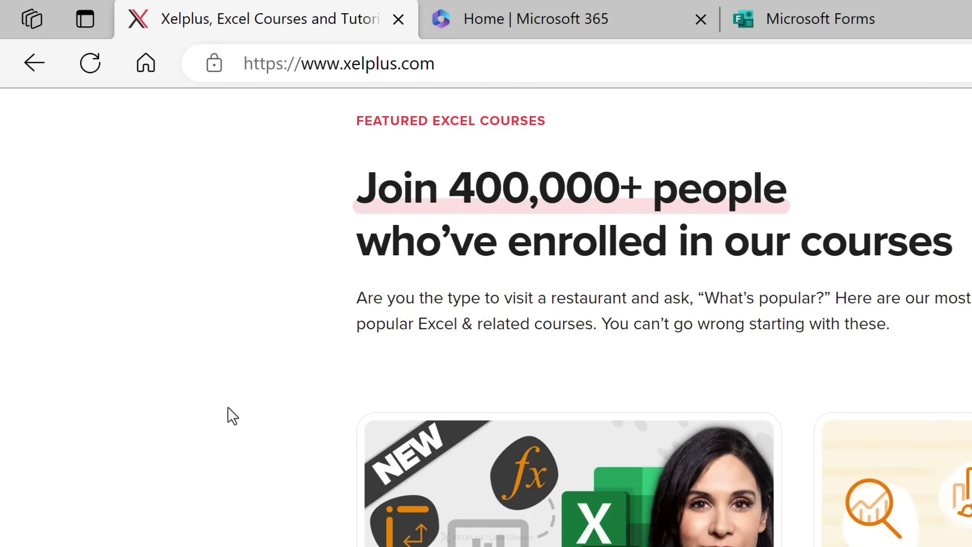
- Bring up Edge's Search Google box with Ctrl+K from the Xelplus tab to search youtube.com
{"action": "key", "text": "ctrl+k"}
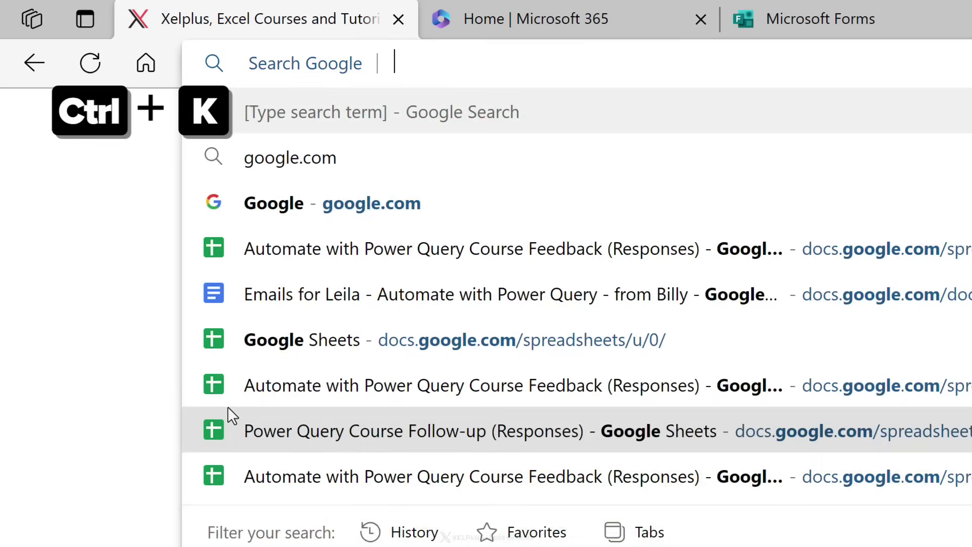
{"action": "type", "text": "youtube."}
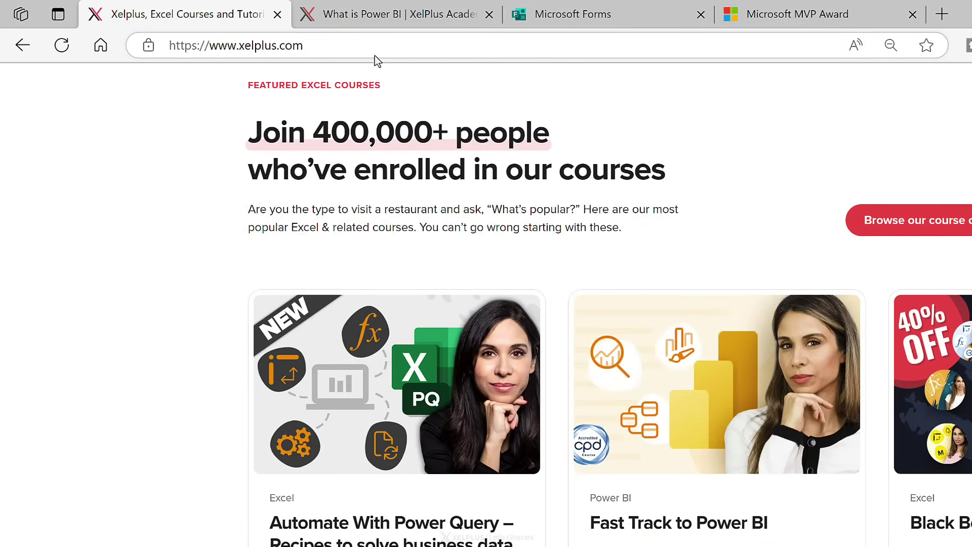
- Close the Power BI, MVP Award and Forms tabs, then reopen them with Ctrl+Shift+T
{"action": "left_click", "coordinate": [490, 15]}
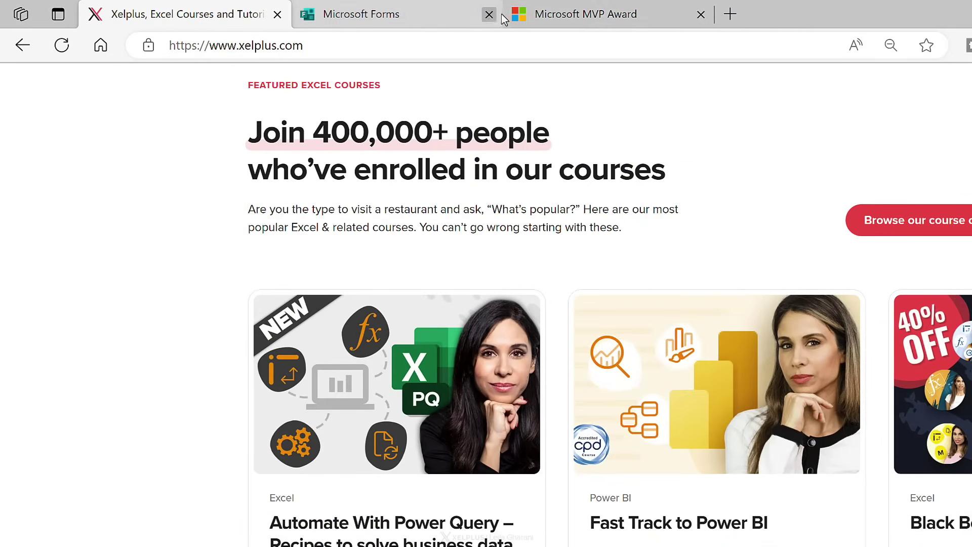
{"action": "left_click", "coordinate": [699, 15]}
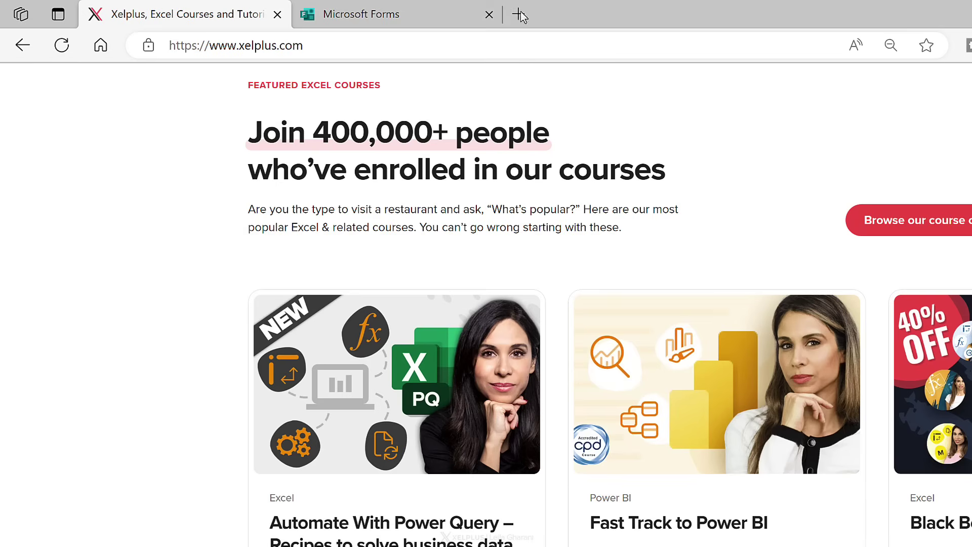
{"action": "left_click", "coordinate": [489, 15]}
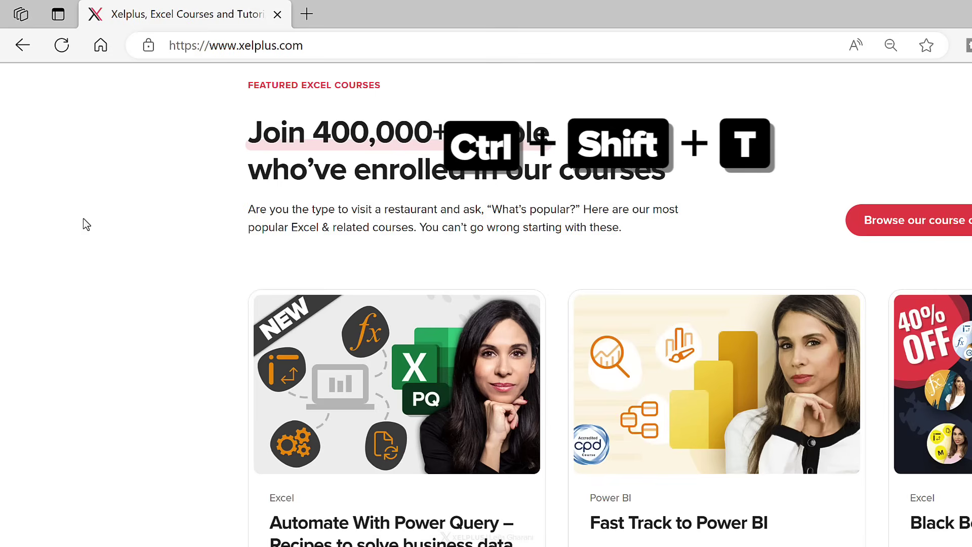
{"action": "key", "text": "ctrl+shift+t"}
{"action": "key", "text": "ctrl+shift+t"}
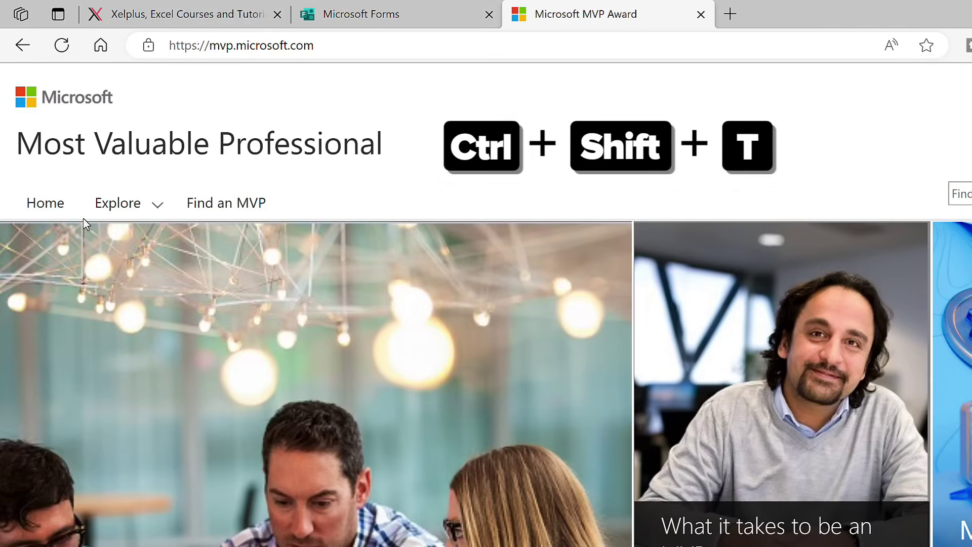
{"action": "key", "text": "ctrl+shift+t"}
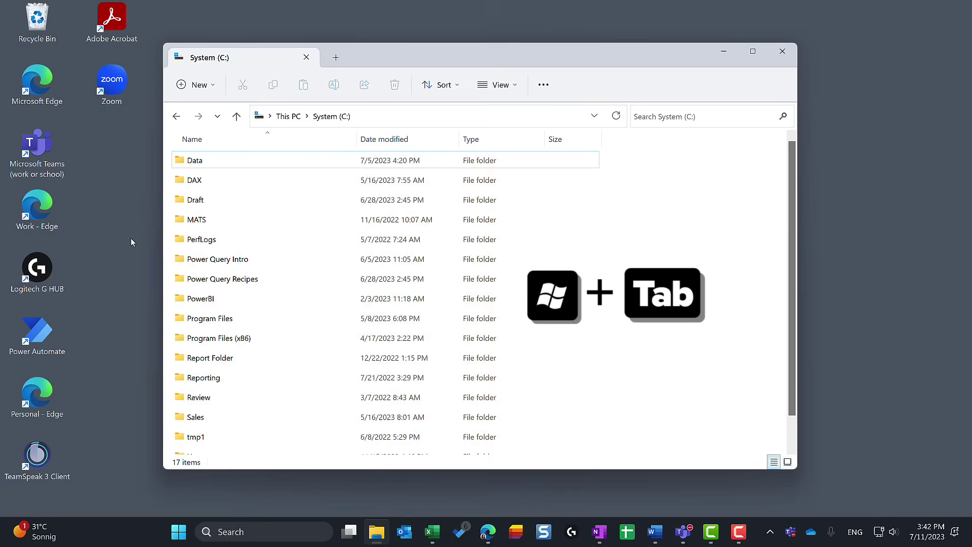
- Open Task View with Win+Tab and move among the window thumbnails, ending on Excel
{"action": "key", "text": "super+Tab"}
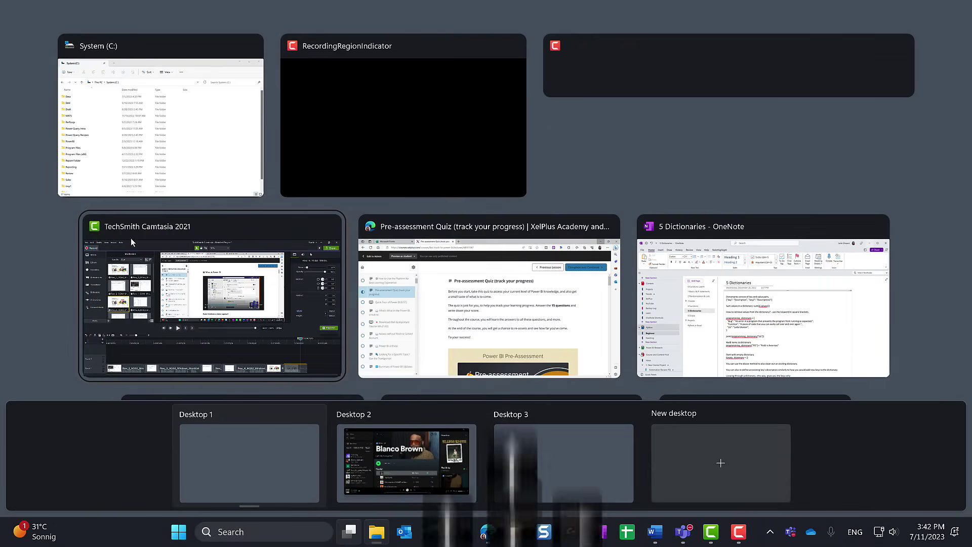
{"action": "key", "text": "Down"}
{"action": "key", "text": "Right"}
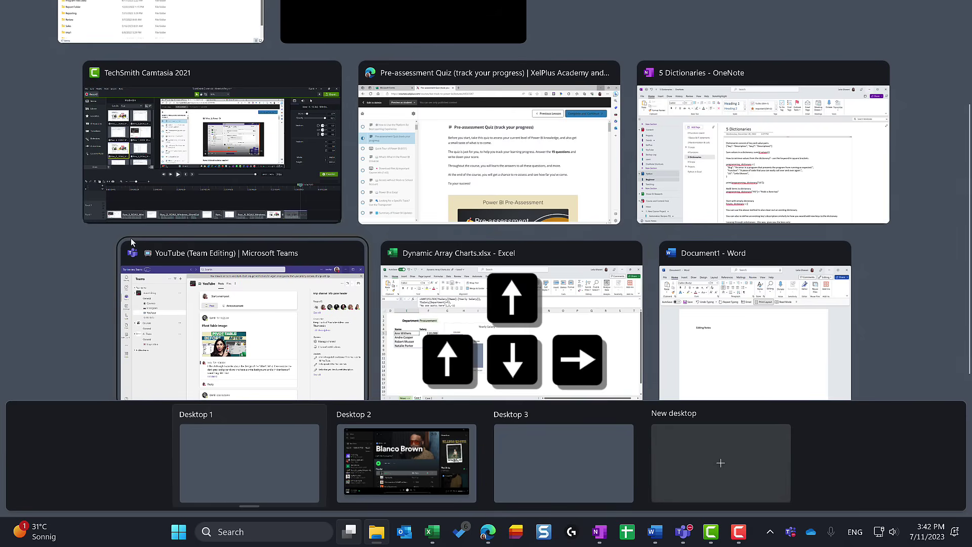
{"action": "key", "text": "Right"}
{"action": "key", "text": "Up"}
{"action": "key", "text": "Down"}
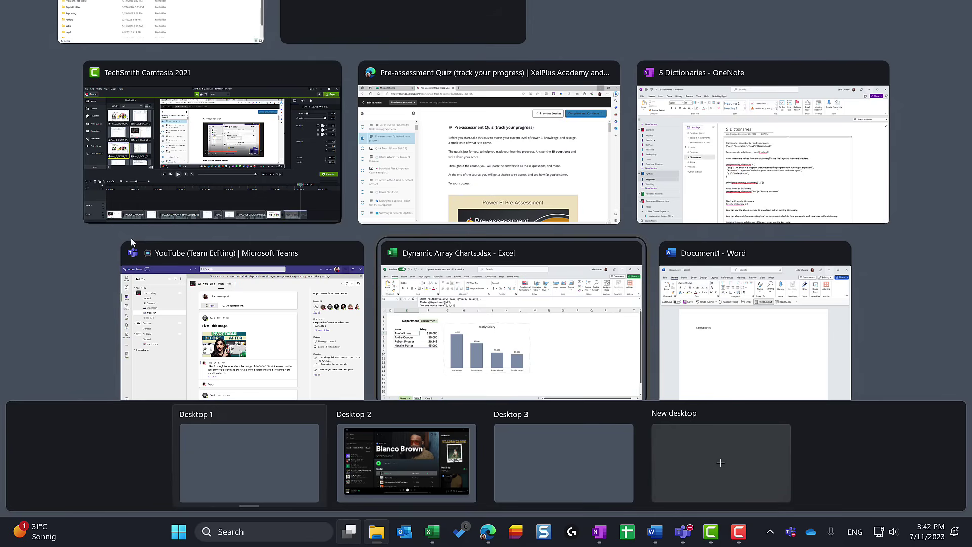
- Step across the virtual desktops to the new-desktop option and back to Desktop 2
{"action": "key", "text": "Tab"}
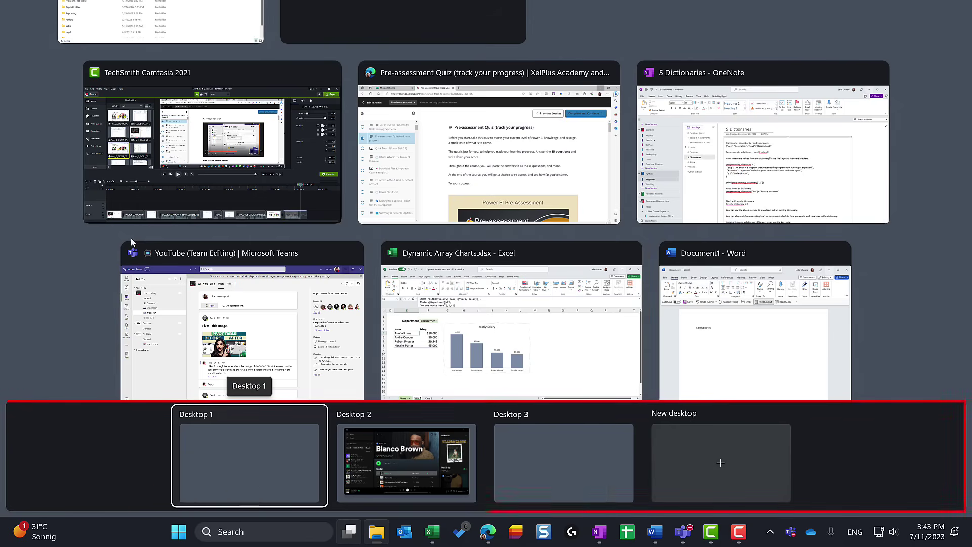
{"action": "key", "text": "Right"}
{"action": "key", "text": "Right"}
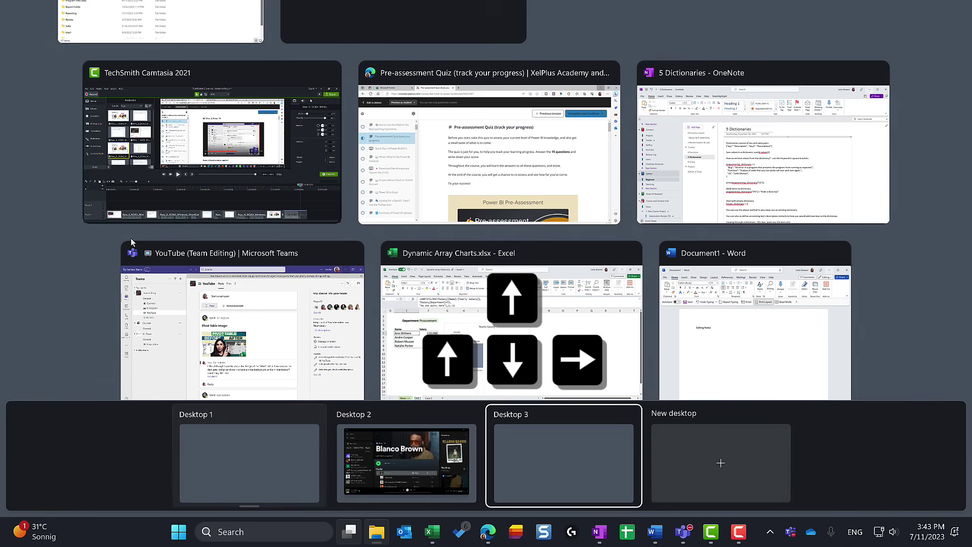
{"action": "key", "text": "Right"}
{"action": "key", "text": "Left"}
{"action": "key", "text": "Left"}
{"action": "key", "text": "Left"}
{"action": "key", "text": "Right"}
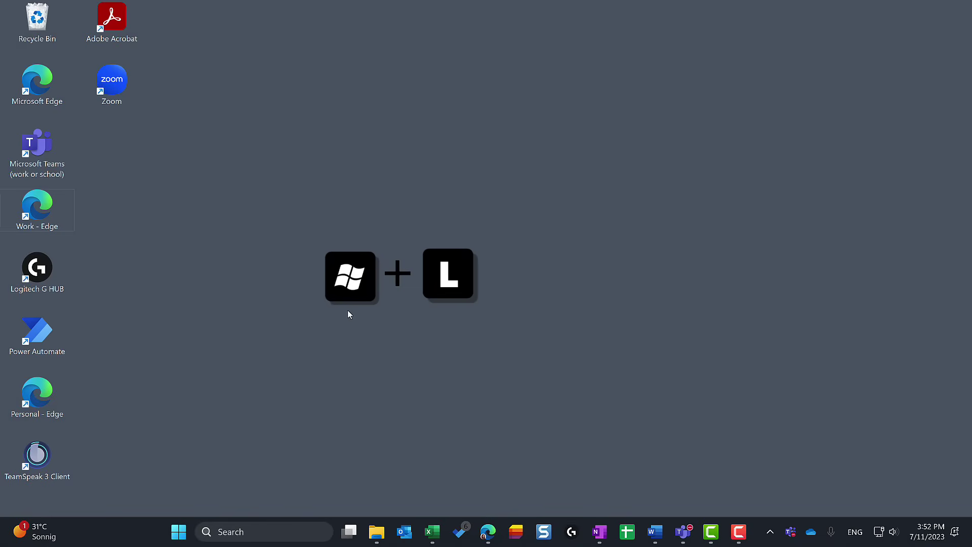
- Lock the PC with Win+L
{"action": "key", "text": "super+l"}
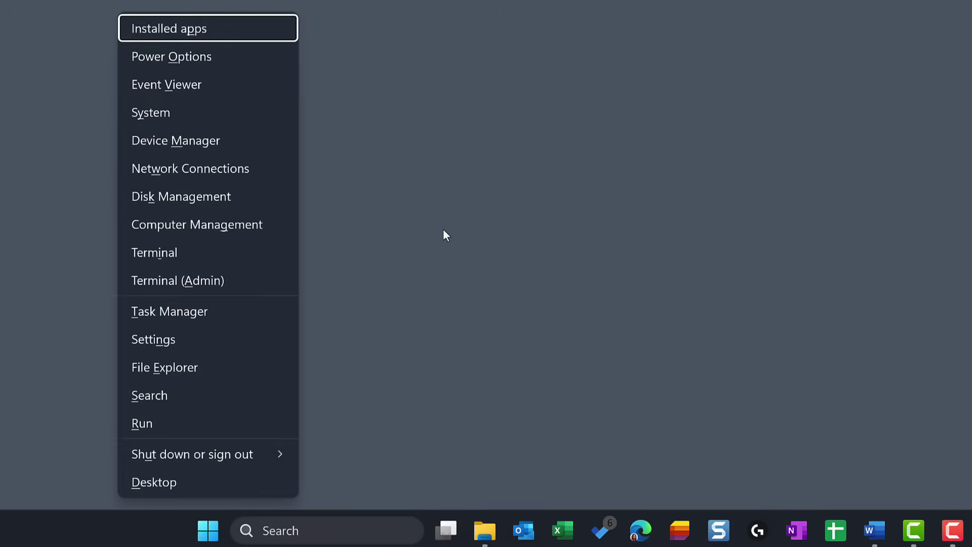
- Expand the Shut down or sign out submenu showing sign out, sleep, shut down and restart
{"action": "key", "text": "u"}
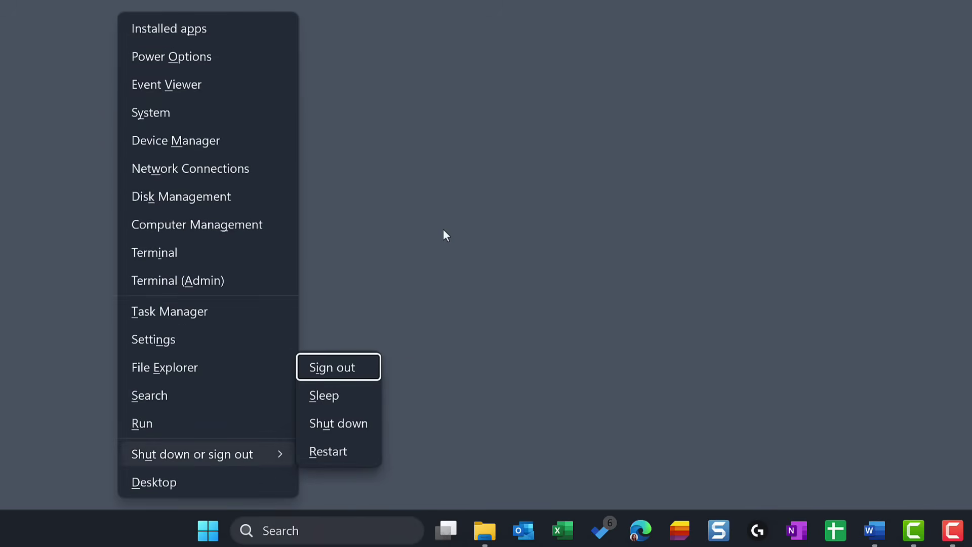